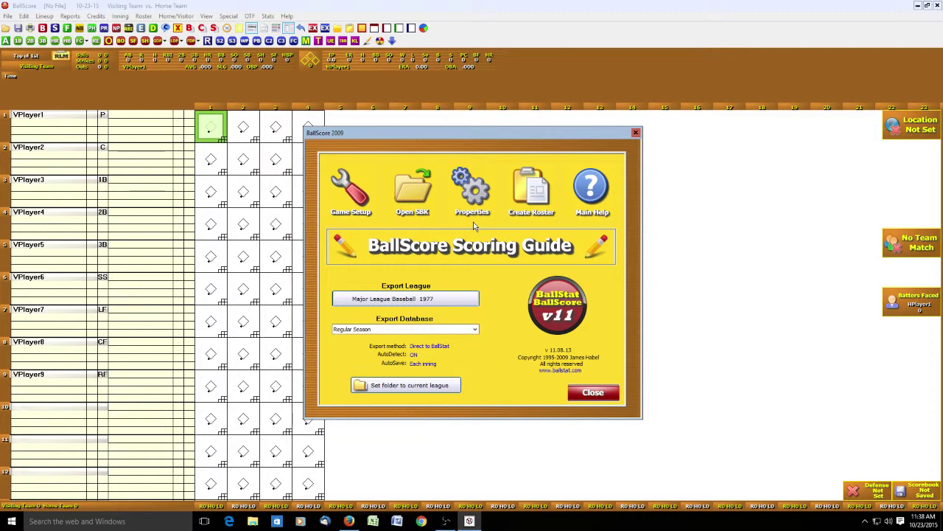
Discard the old scorebook and pick Wednesday, April 6, 1977 as the new game's date
{"action": "left_click", "coordinate": [356, 197]}
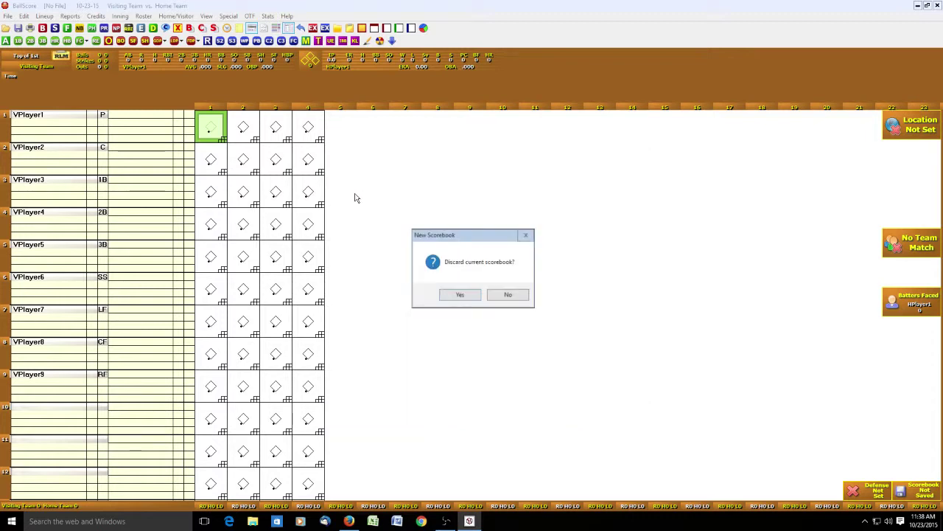
{"action": "left_click", "coordinate": [459, 297]}
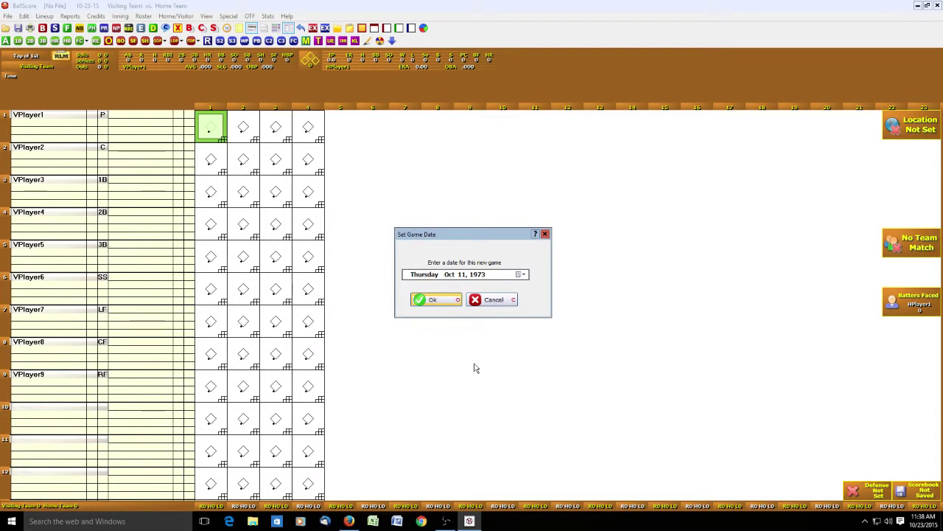
{"action": "left_click", "coordinate": [522, 275]}
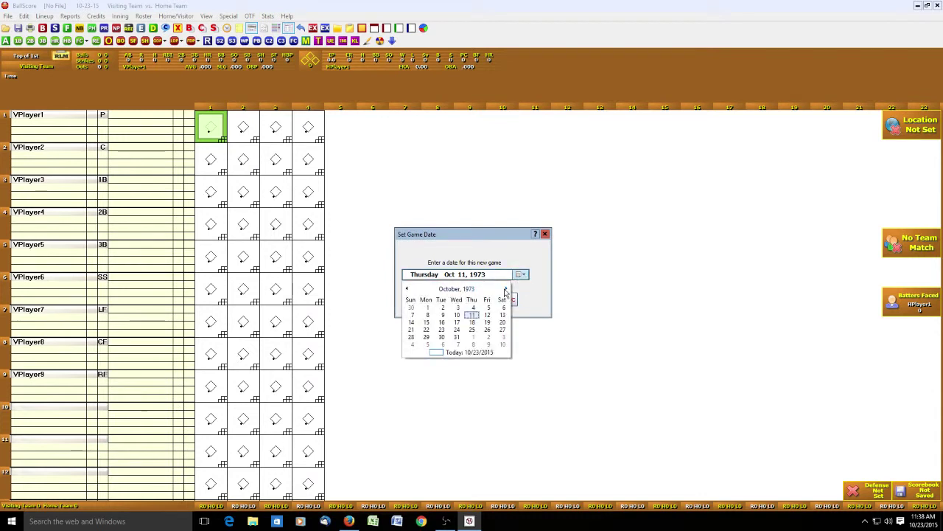
{"action": "left_click", "coordinate": [506, 289]}
{"action": "left_click", "coordinate": [506, 289]}
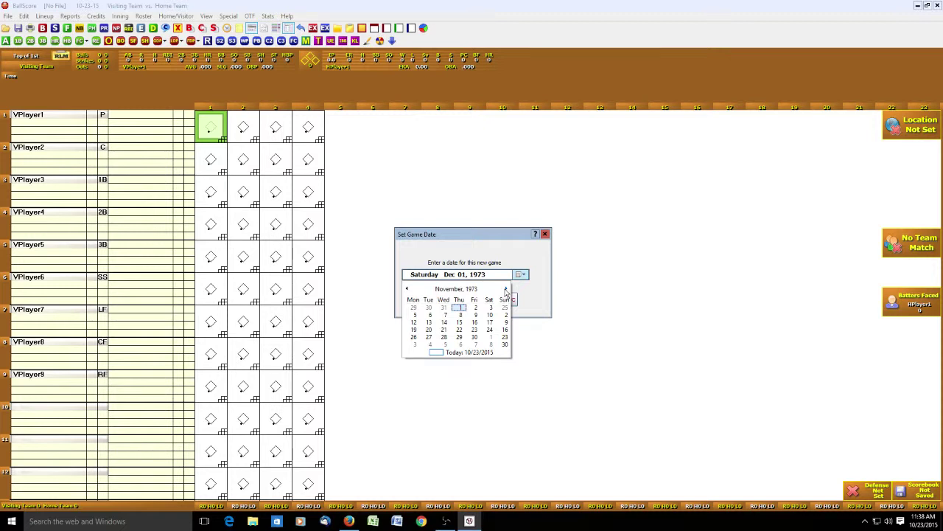
{"action": "left_click", "coordinate": [506, 290]}
{"action": "left_click", "coordinate": [506, 290]}
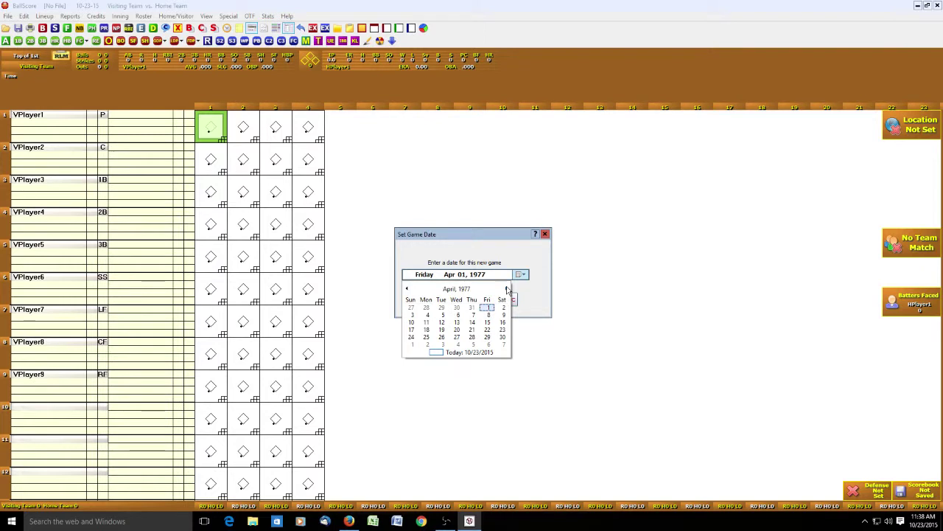
{"action": "left_click", "coordinate": [457, 315]}
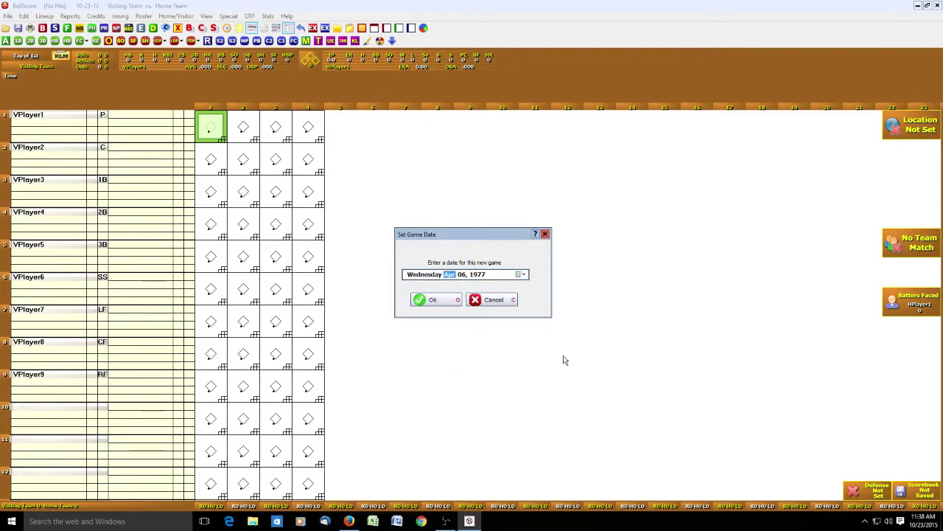
Confirm the 04-06-77 game date and start loading a roster for the visiting team
{"action": "left_click", "coordinate": [435, 301]}
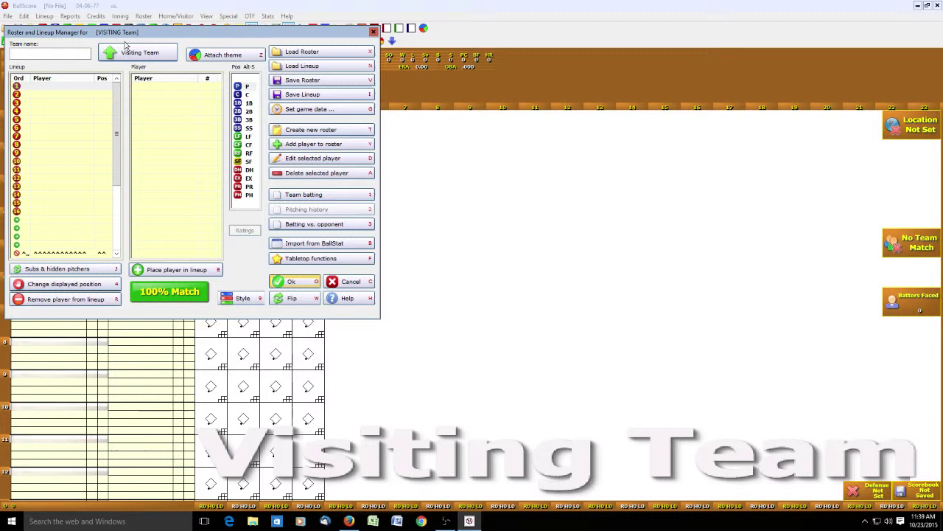
{"action": "left_click", "coordinate": [313, 53]}
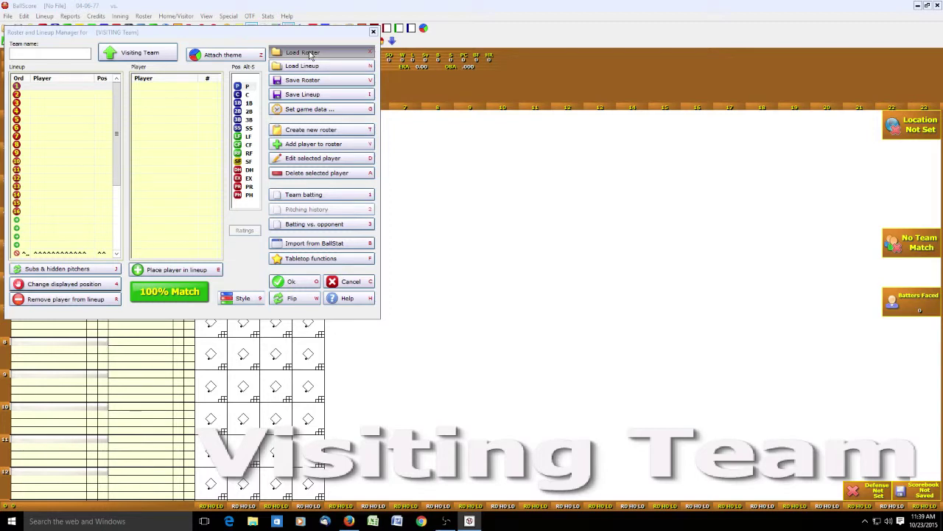
Open SDN1977.ROS from the Rosters folder as the visiting Padres roster
{"action": "left_click", "coordinate": [311, 53]}
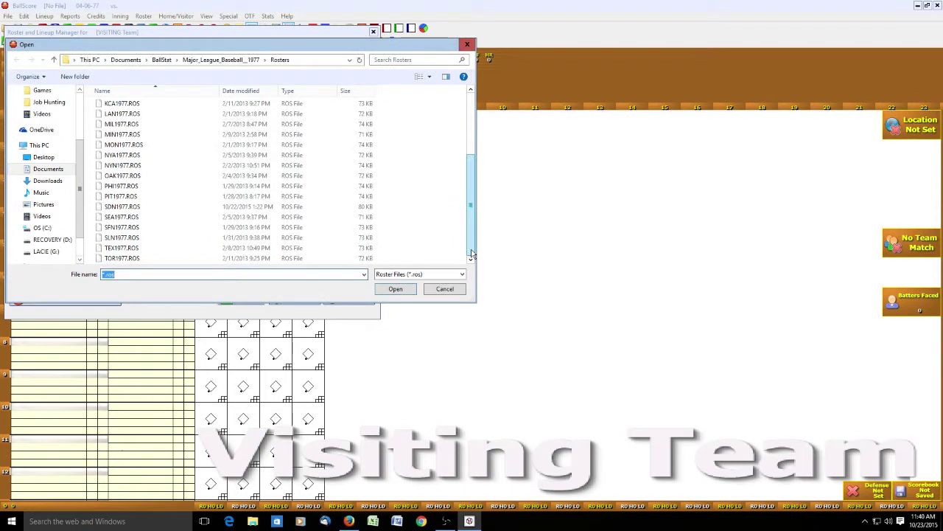
{"action": "double_click", "coordinate": [118, 210]}
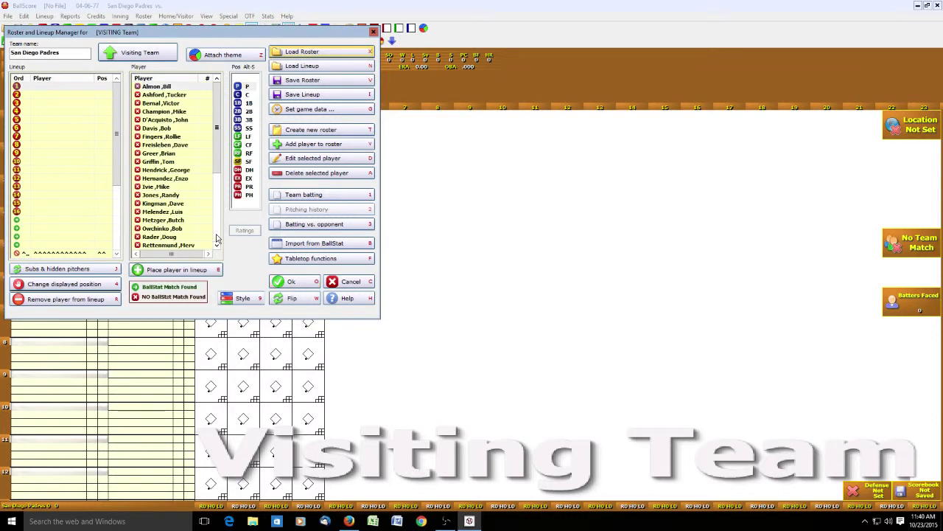
{"action": "scroll", "coordinate": [217, 237], "scroll_direction": "down", "scroll_amount": 5}
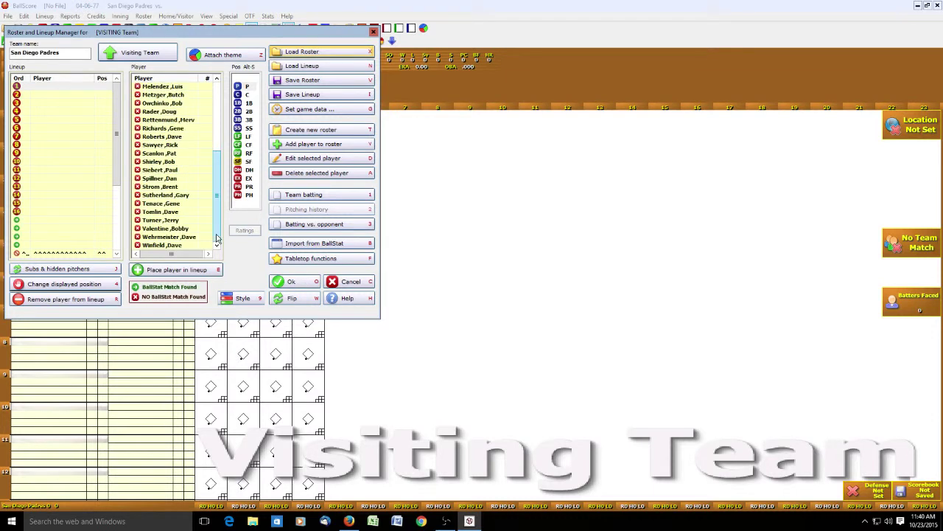
{"action": "left_click_drag", "start_coordinate": [217, 237], "coordinate": [196, 93]}
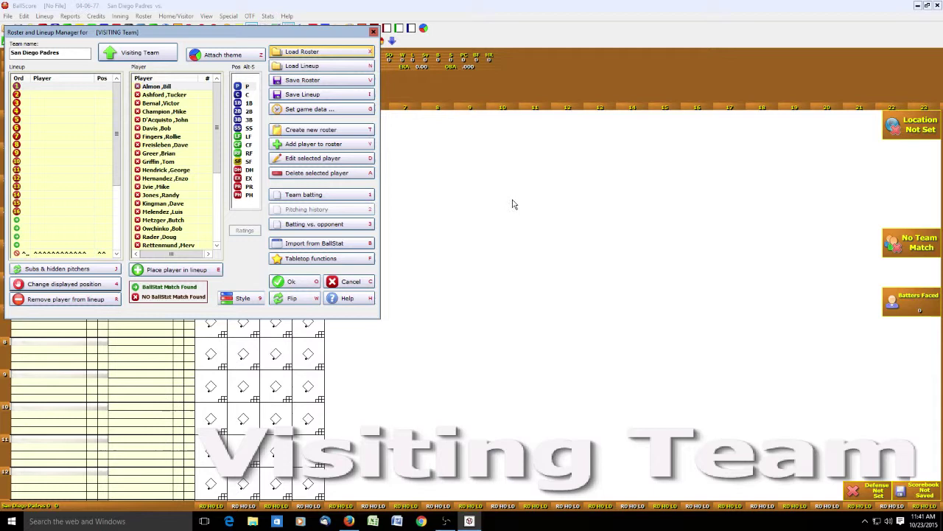
{"action": "left_click", "coordinate": [317, 260]}
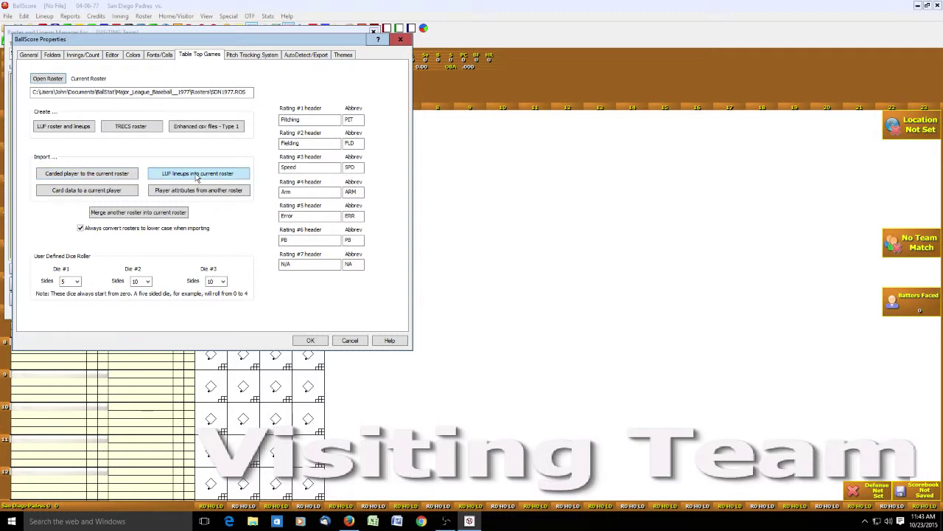
{"action": "left_click", "coordinate": [197, 174]}
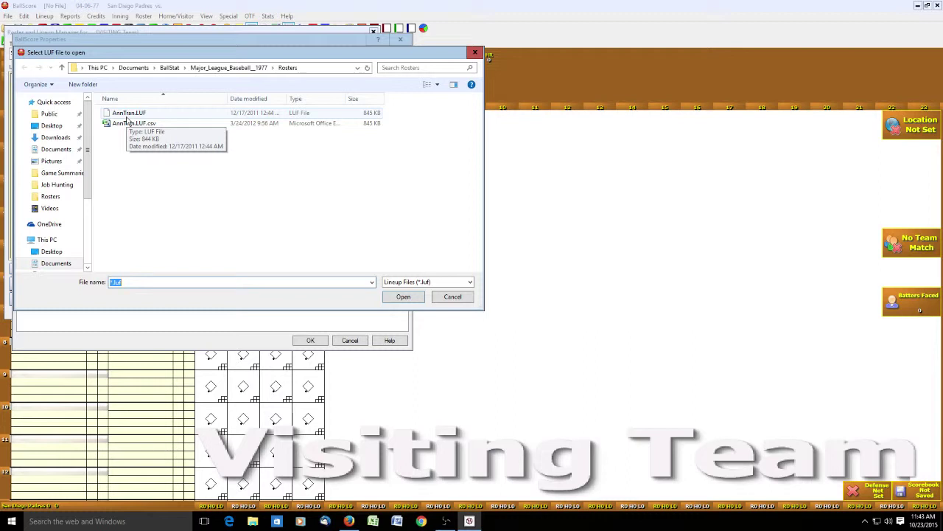
{"action": "double_click", "coordinate": [126, 114]}
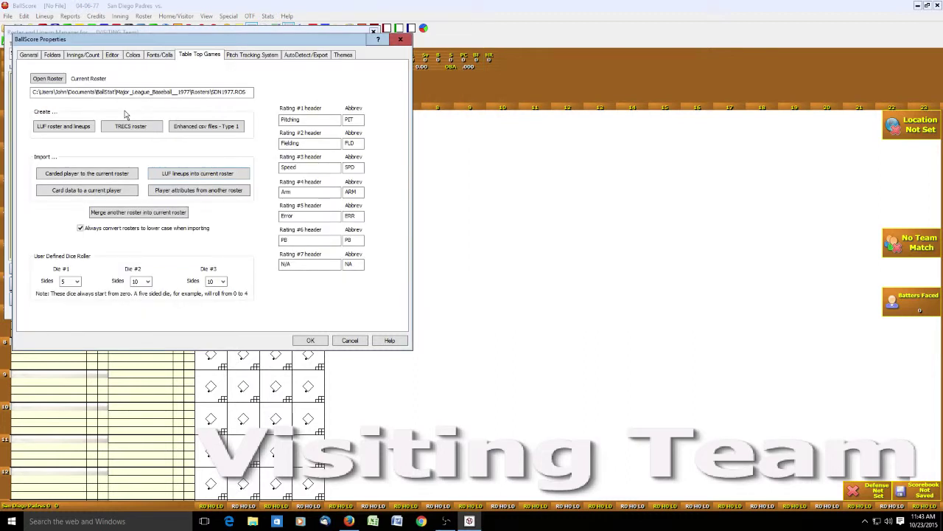
{"action": "left_click", "coordinate": [49, 82]}
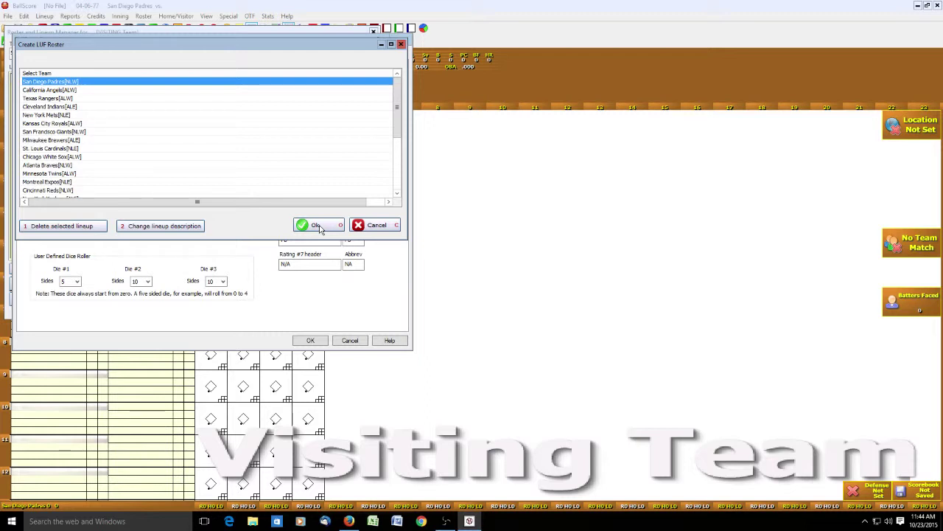
{"action": "left_click", "coordinate": [315, 225]}
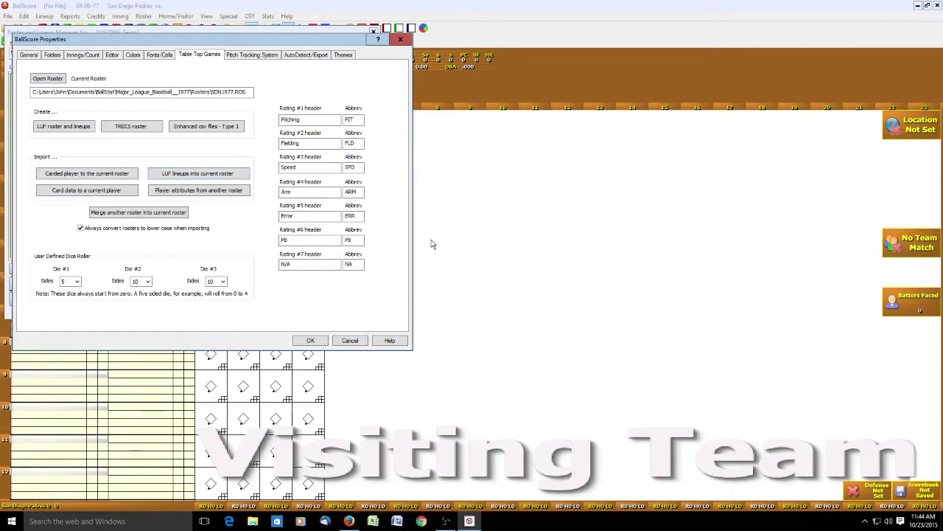
Close settings and the manager, then reopen the Padres' Roster and Lineup Manager from the Lineup menu
{"action": "left_click", "coordinate": [311, 341]}
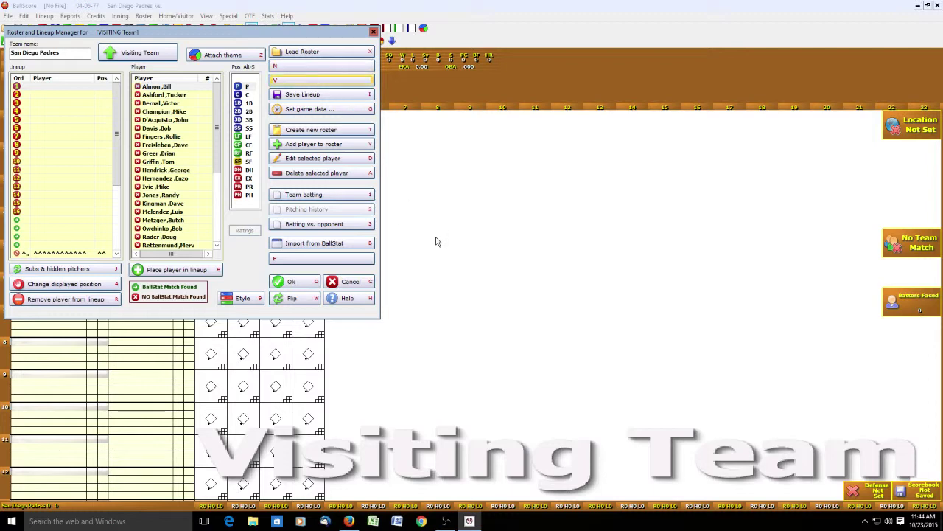
{"action": "left_click", "coordinate": [374, 31]}
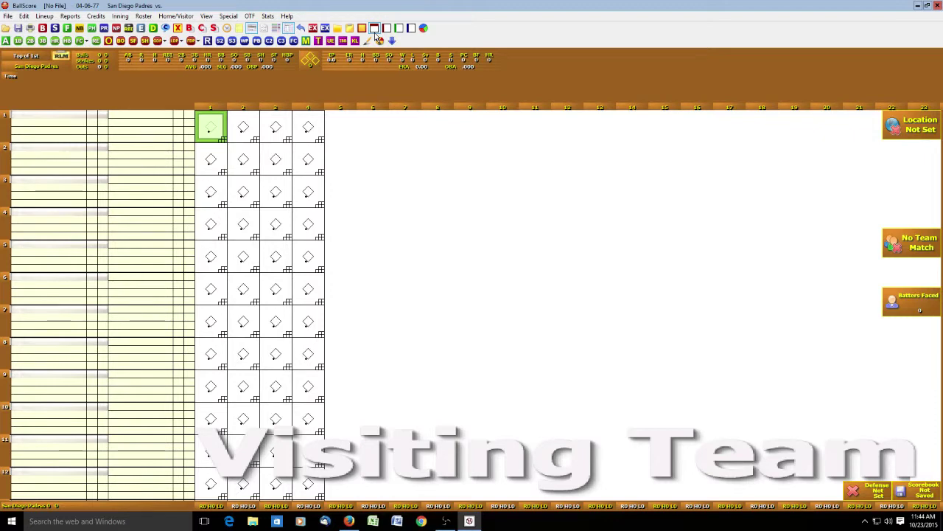
{"action": "left_click", "coordinate": [45, 16]}
{"action": "left_click", "coordinate": [96, 137]}
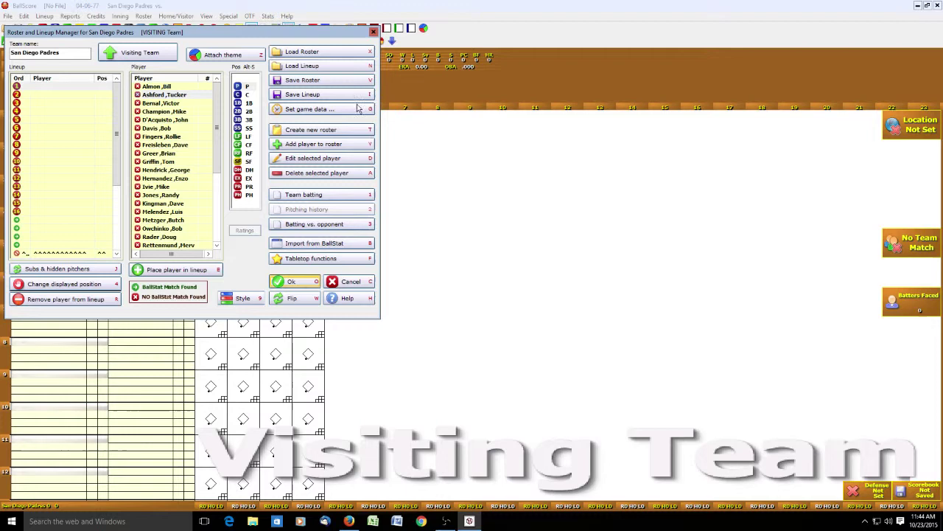
Load the Padres' saved 4/6/1977 starting lineup into the scorebook
{"action": "left_click", "coordinate": [314, 67]}
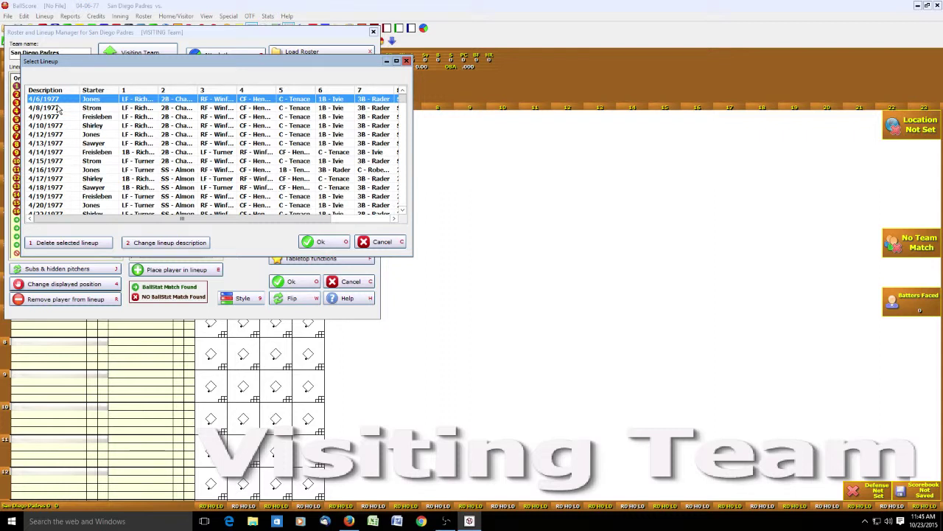
{"action": "left_click", "coordinate": [328, 244]}
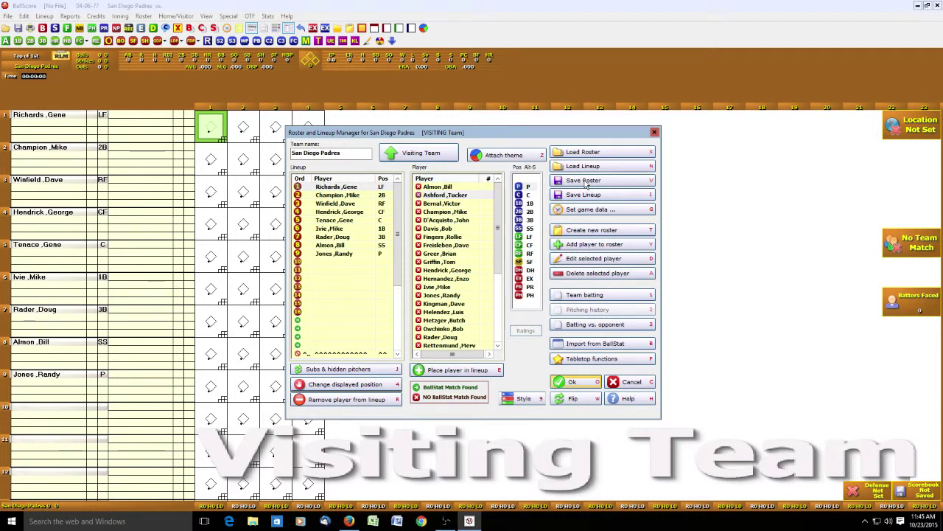
Save the Padres roster and flip the scorebook to the home team
{"action": "left_click", "coordinate": [586, 183]}
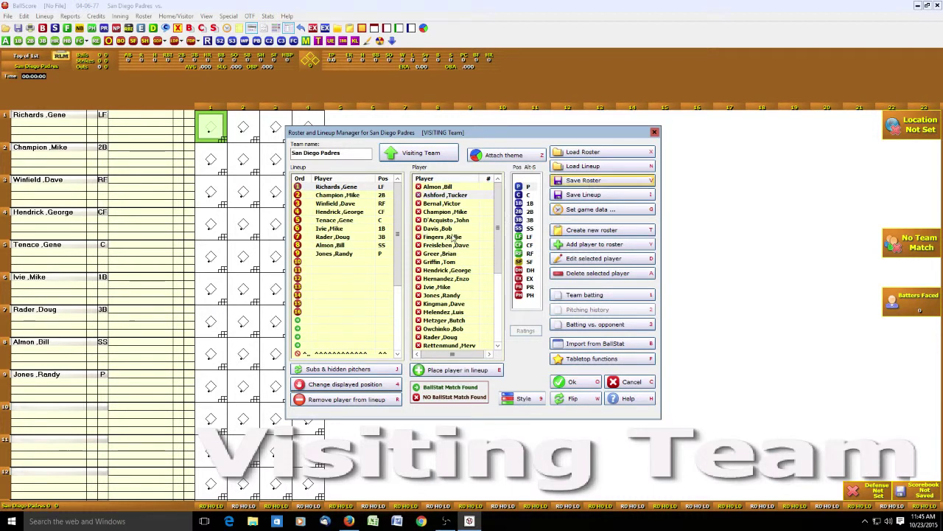
{"action": "left_click", "coordinate": [575, 399]}
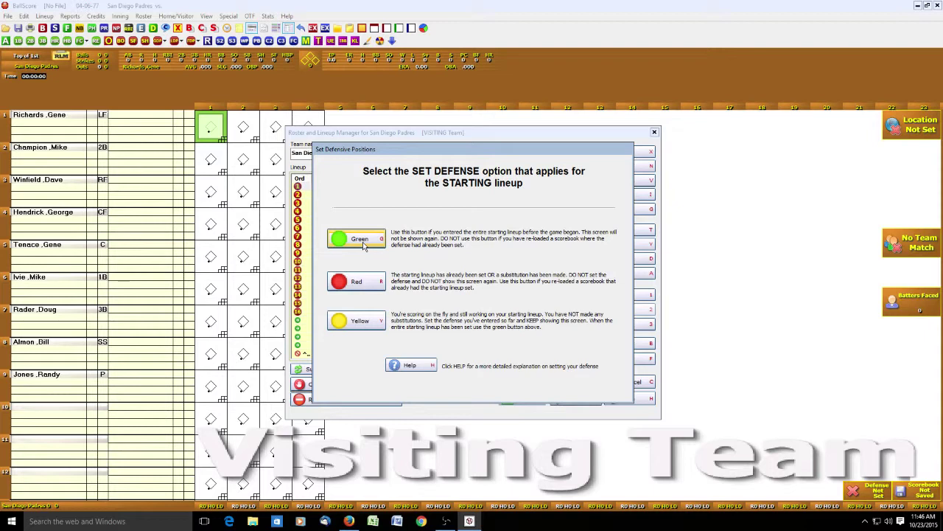
Mark the whole Padres defense as entered pregame and start loading the Reds home roster
{"action": "left_click", "coordinate": [358, 240]}
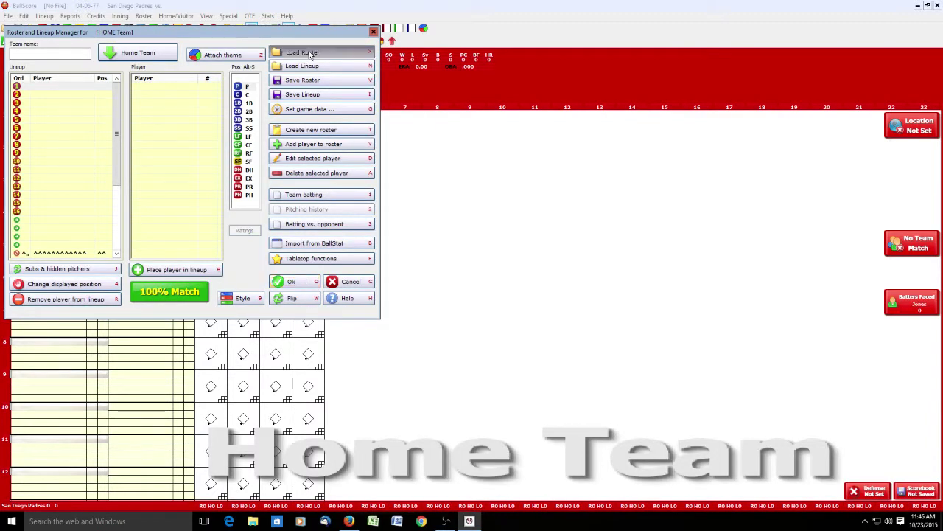
{"action": "left_click", "coordinate": [310, 54]}
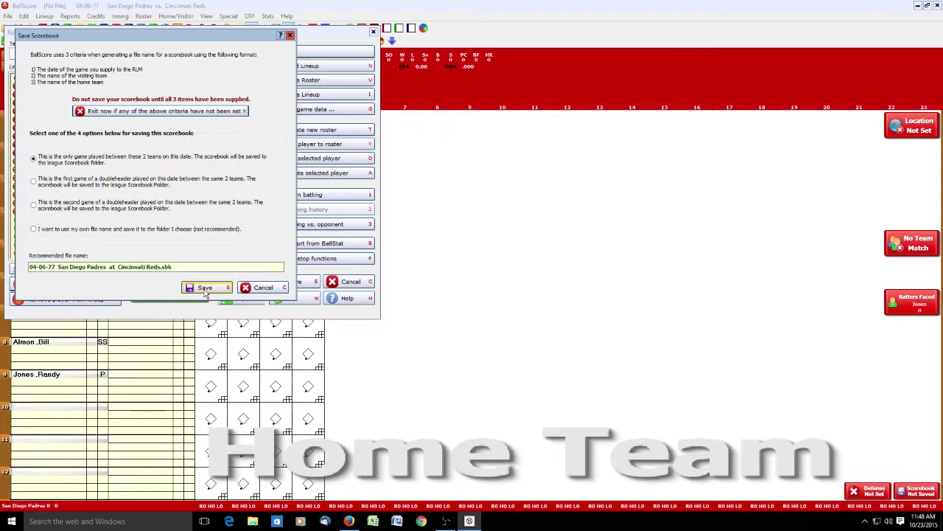
Save the scorebook as the day's only game, then cancel the Reds LUF lineup import
{"action": "left_click", "coordinate": [205, 291]}
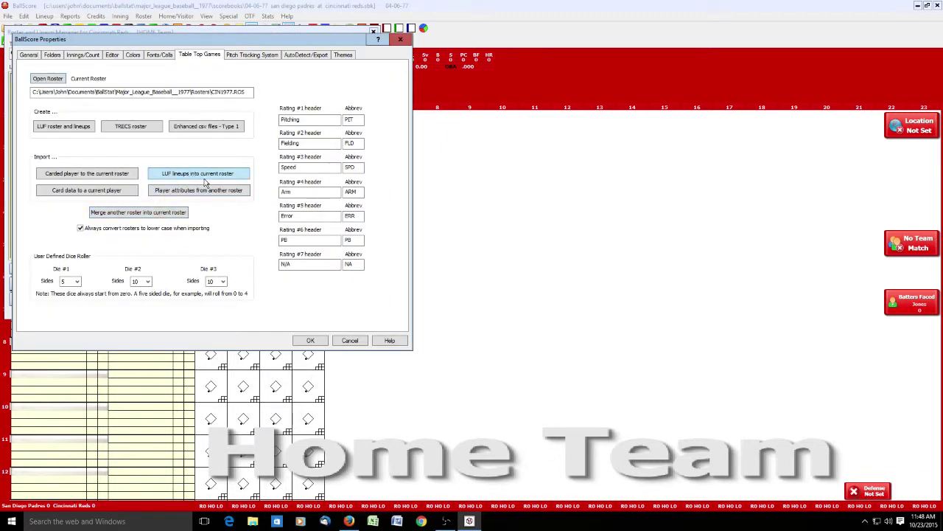
{"action": "left_click", "coordinate": [189, 177]}
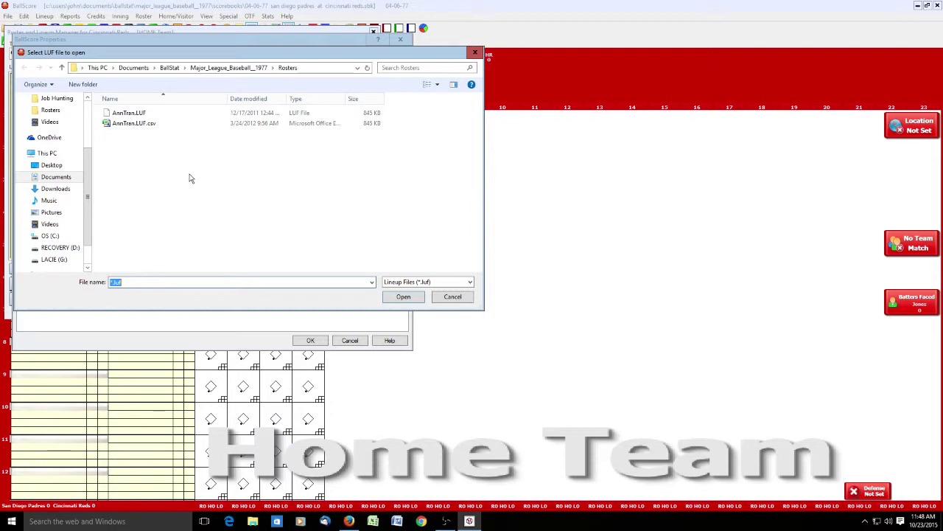
{"action": "key", "text": "Escape"}
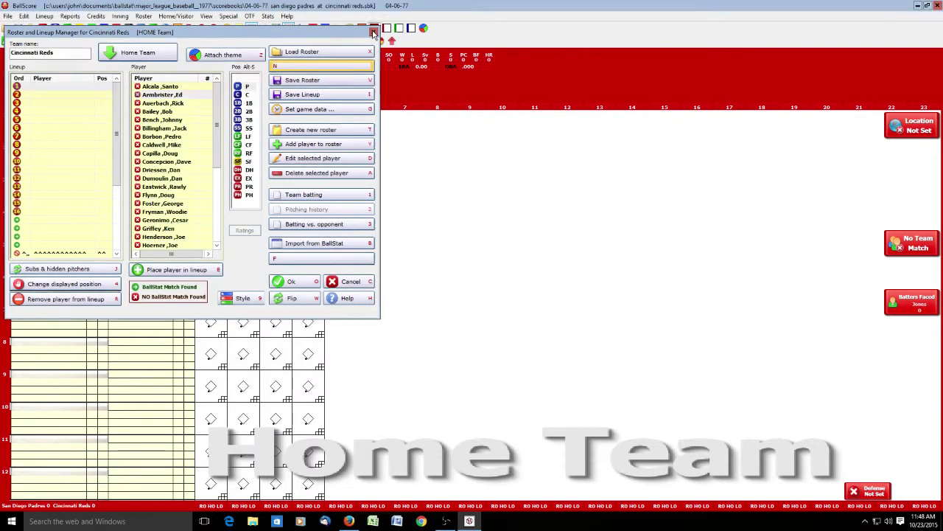
Reopen the Lineup Manager, load the Reds' 4/6/1977 lineup, and close it to view the scoresheet
{"action": "left_click", "coordinate": [374, 34]}
{"action": "left_click", "coordinate": [45, 16]}
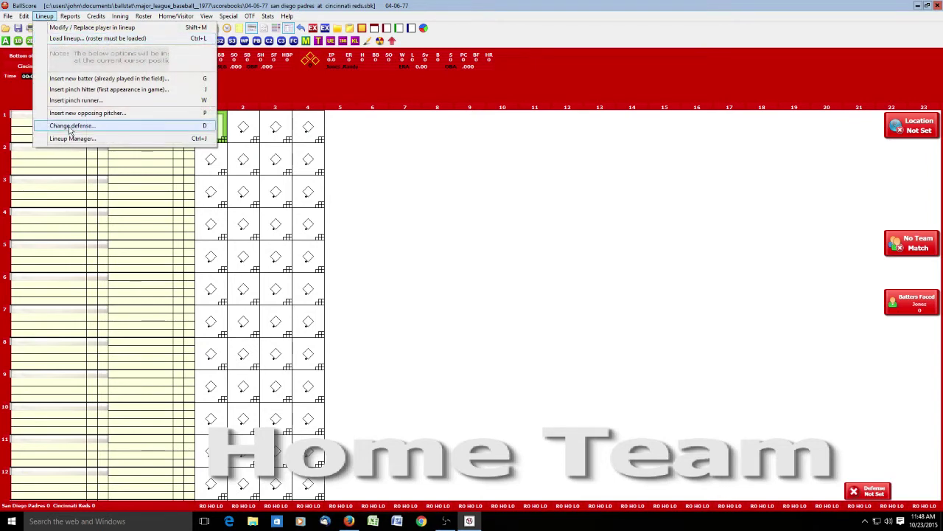
{"action": "left_click", "coordinate": [73, 139]}
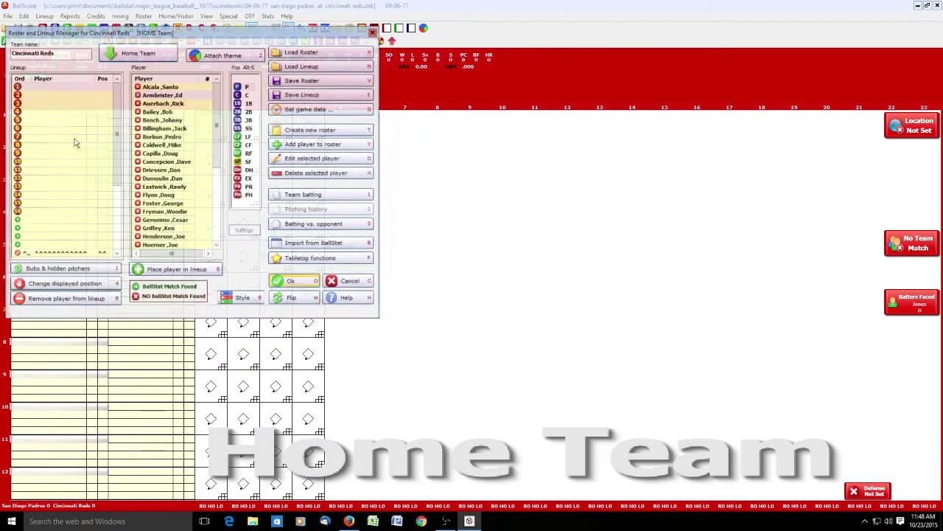
{"action": "left_click", "coordinate": [311, 67]}
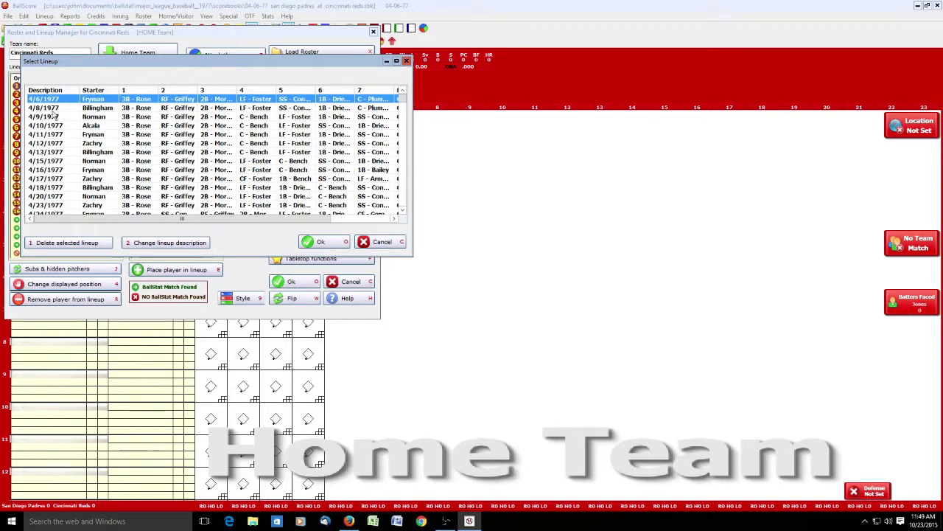
{"action": "left_click", "coordinate": [403, 199]}
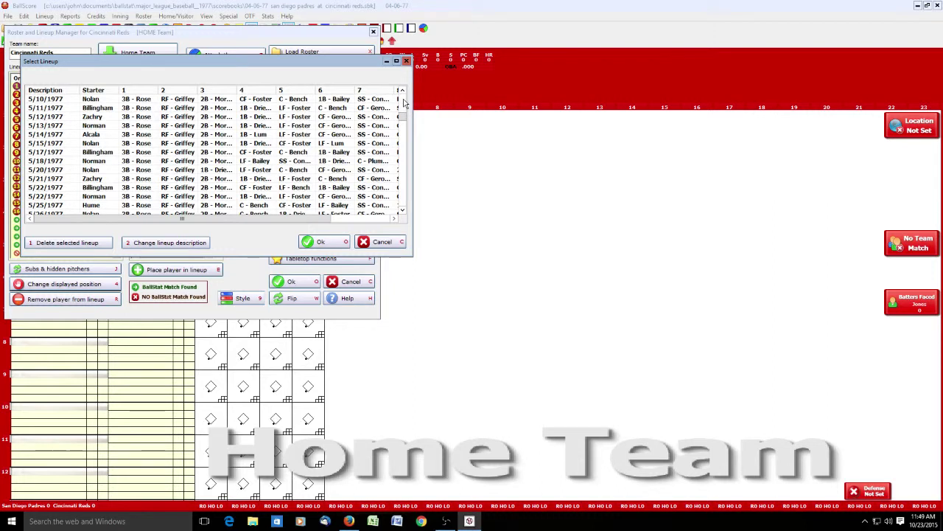
{"action": "left_click", "coordinate": [404, 102]}
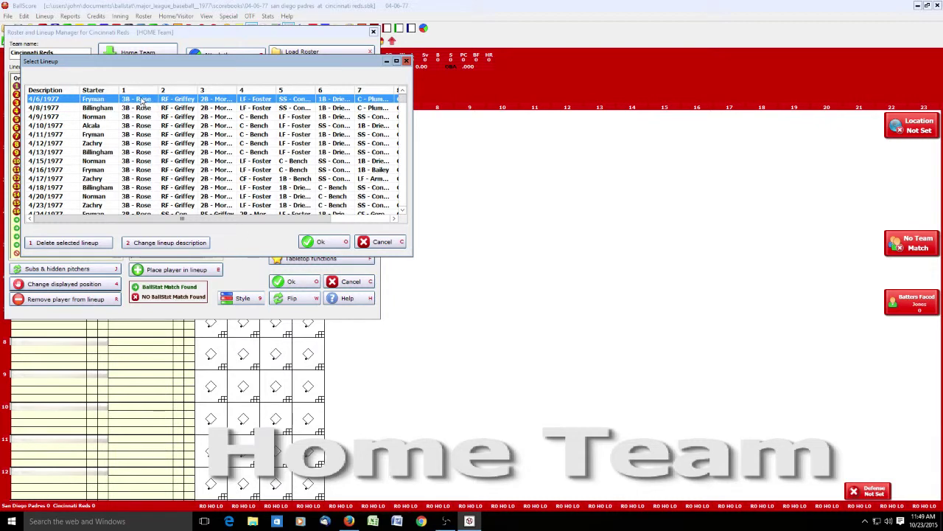
{"action": "left_click", "coordinate": [326, 245]}
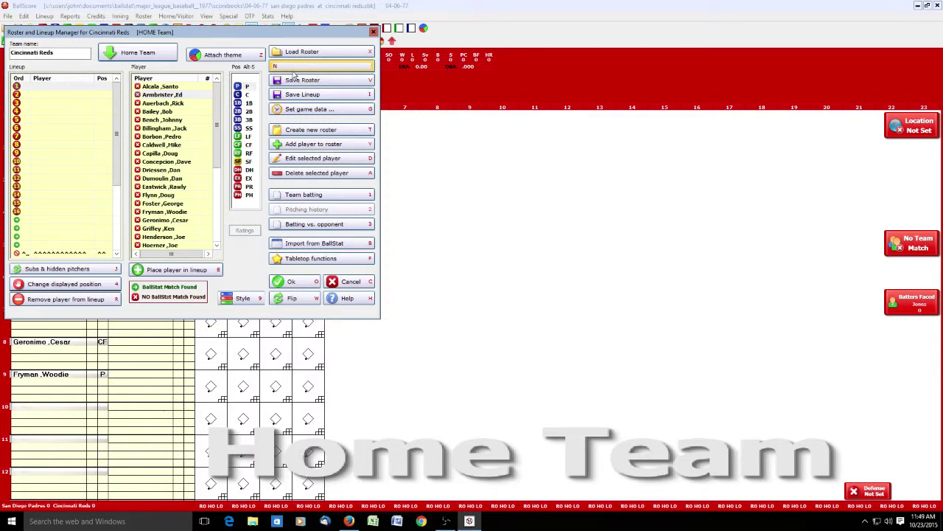
{"action": "left_click", "coordinate": [306, 81]}
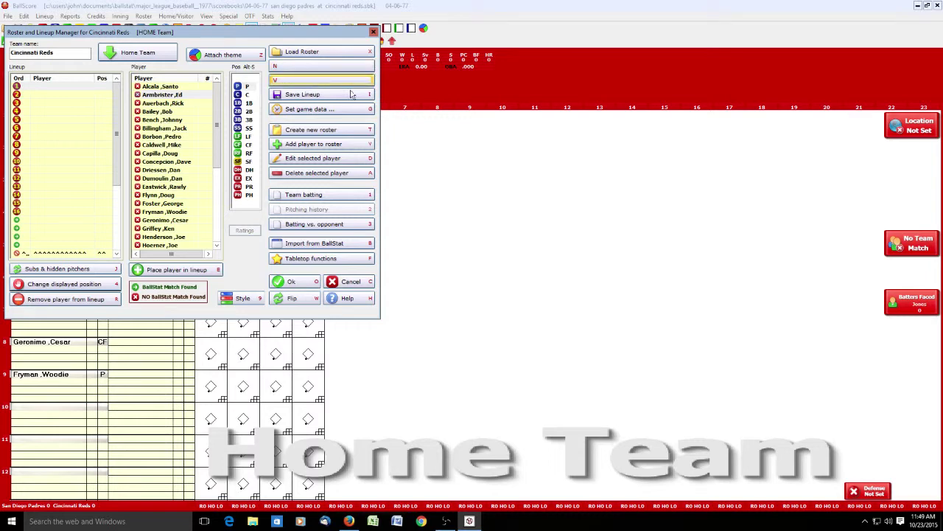
{"action": "left_click", "coordinate": [373, 32]}
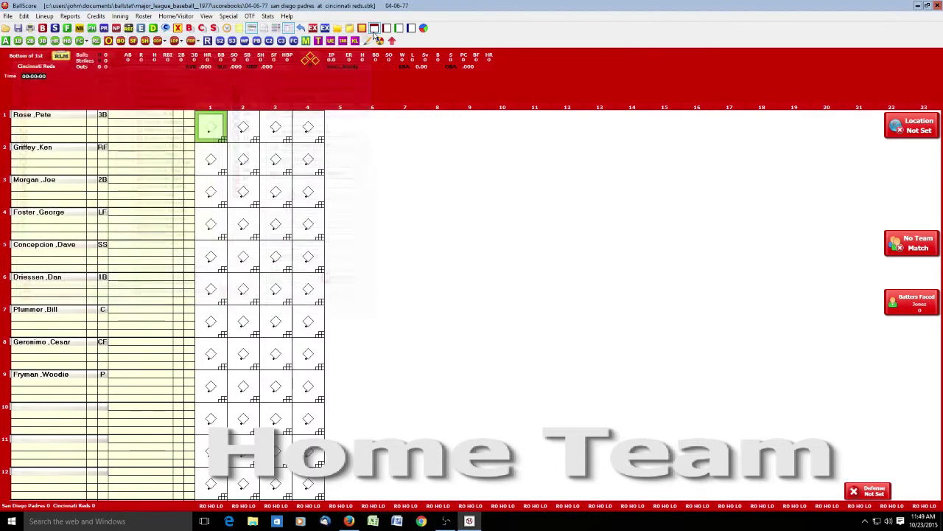
Reopen the Reds Roster and Lineup Manager showing the nine-man lineup from Rose to Fryman
{"action": "left_click", "coordinate": [42, 40]}
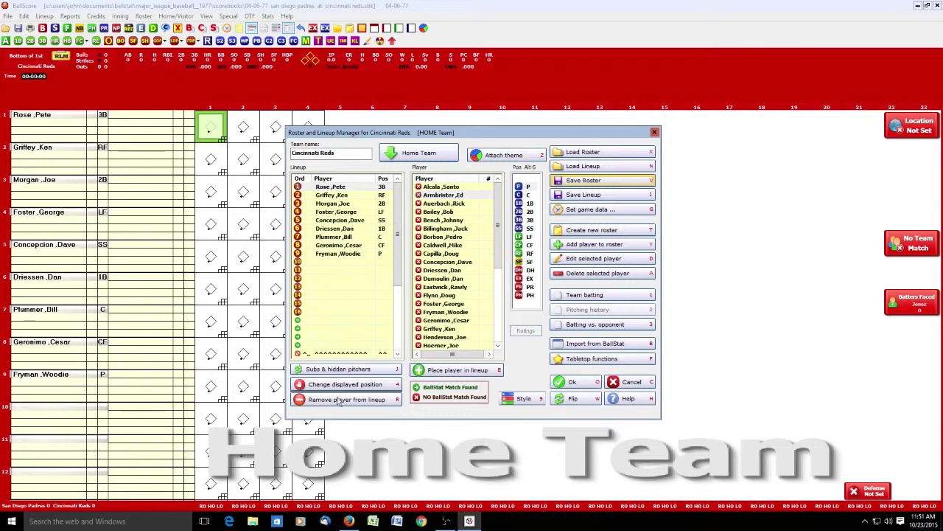
Accept the Reds lineup and confirm the full starting lineup was entered with Green
{"action": "left_click", "coordinate": [579, 384]}
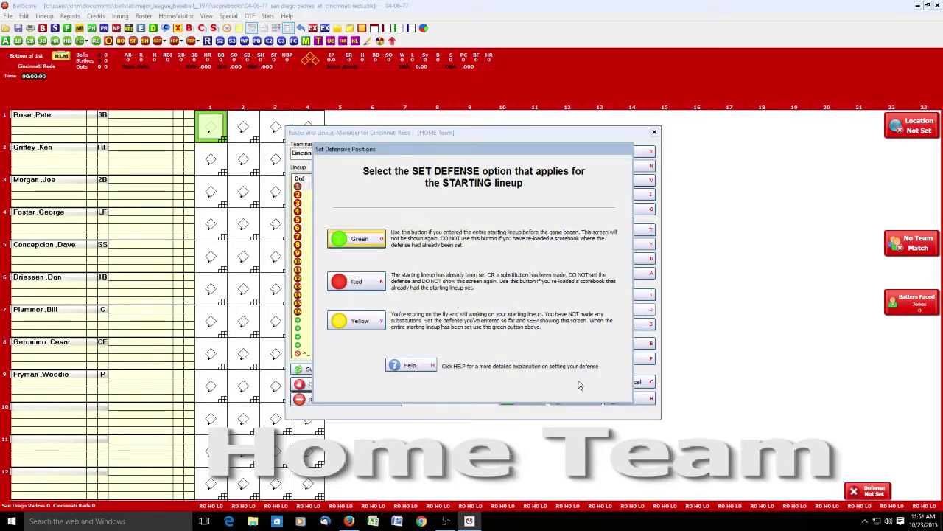
{"action": "left_click", "coordinate": [357, 240]}
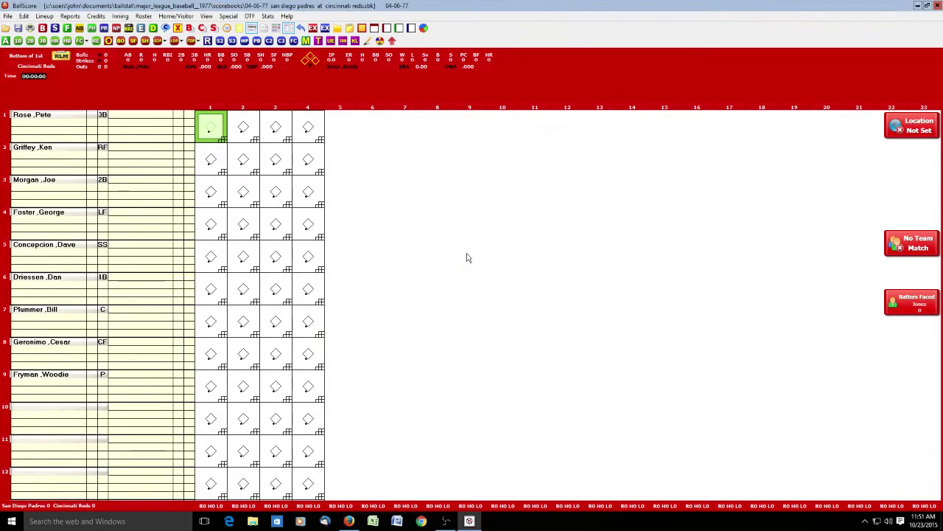
Save the scorebook and flip to the Padres batting in the top of the 1st
{"action": "left_click", "coordinate": [393, 41]}
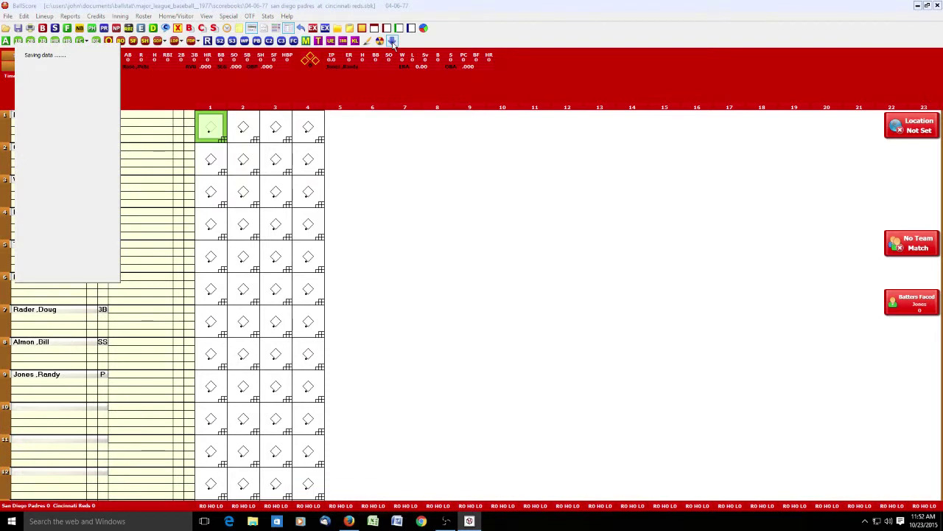